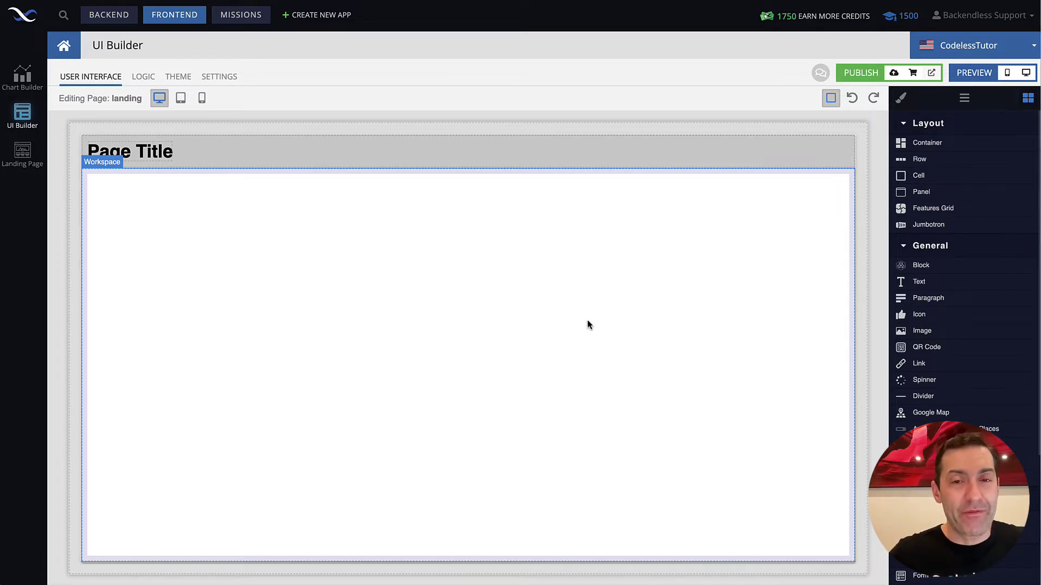
# - Select the outer Page block to show its properties: empty Title, overflow visible
pyautogui.click(490, 96)
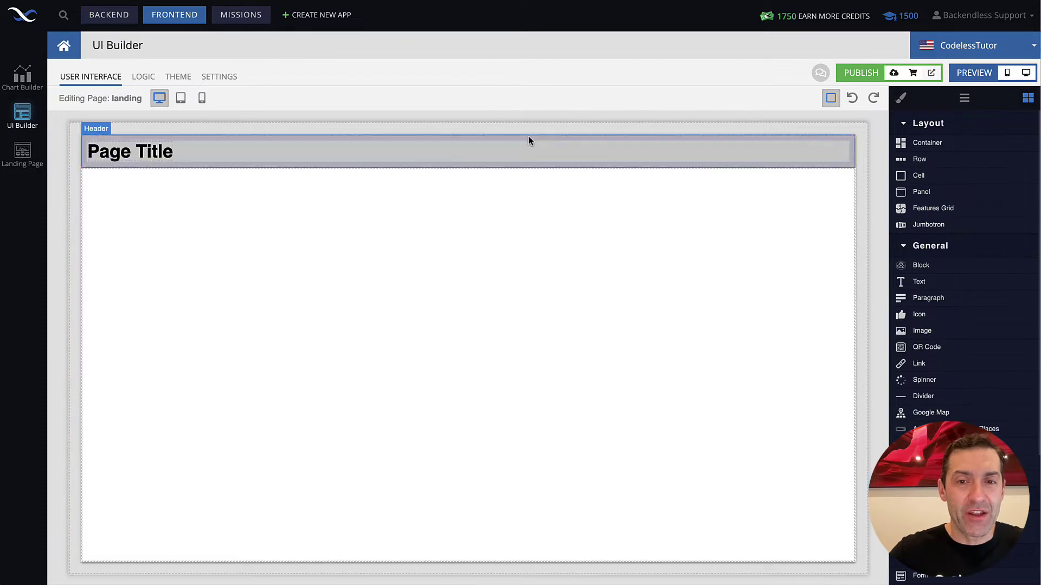
pyautogui.click(547, 219)
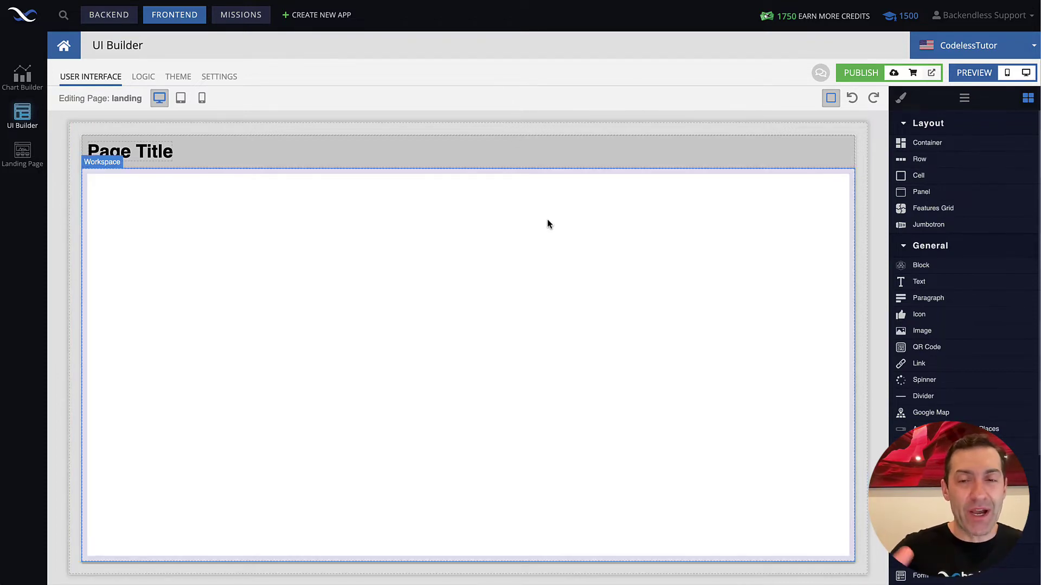
pyautogui.click(285, 158)
pyautogui.click(358, 243)
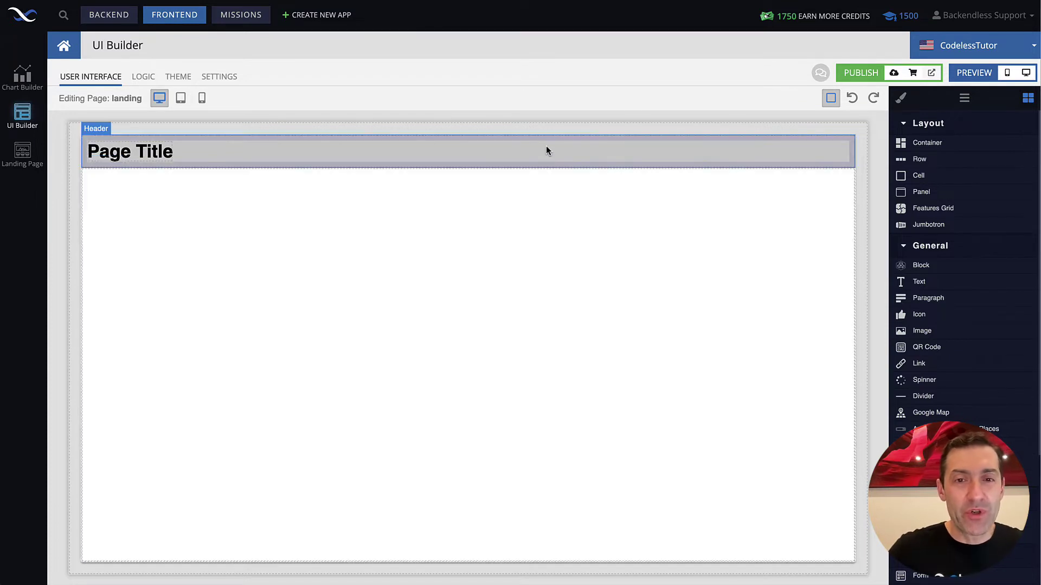
pyautogui.click(548, 128)
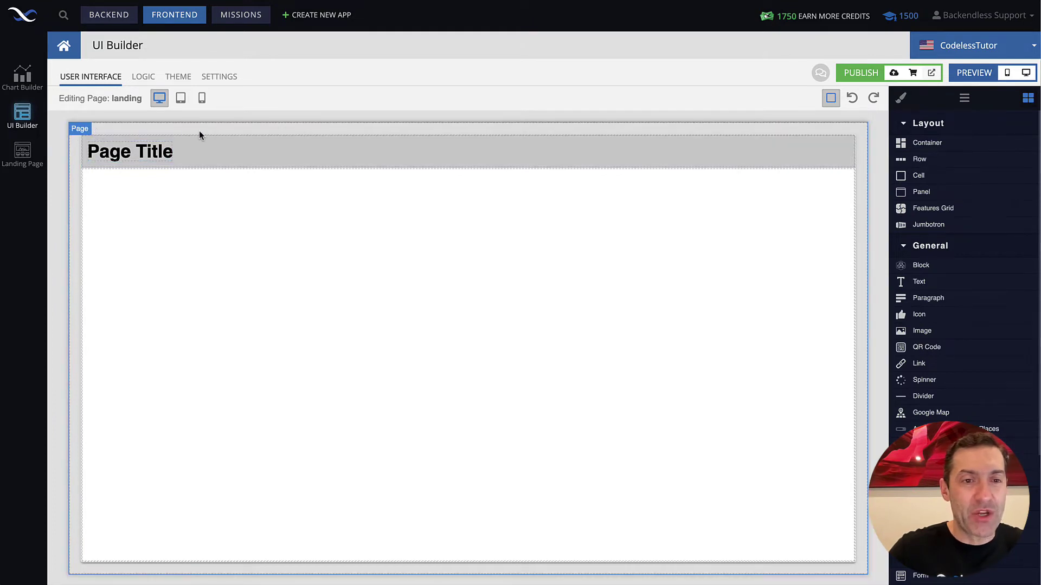
pyautogui.click(213, 135)
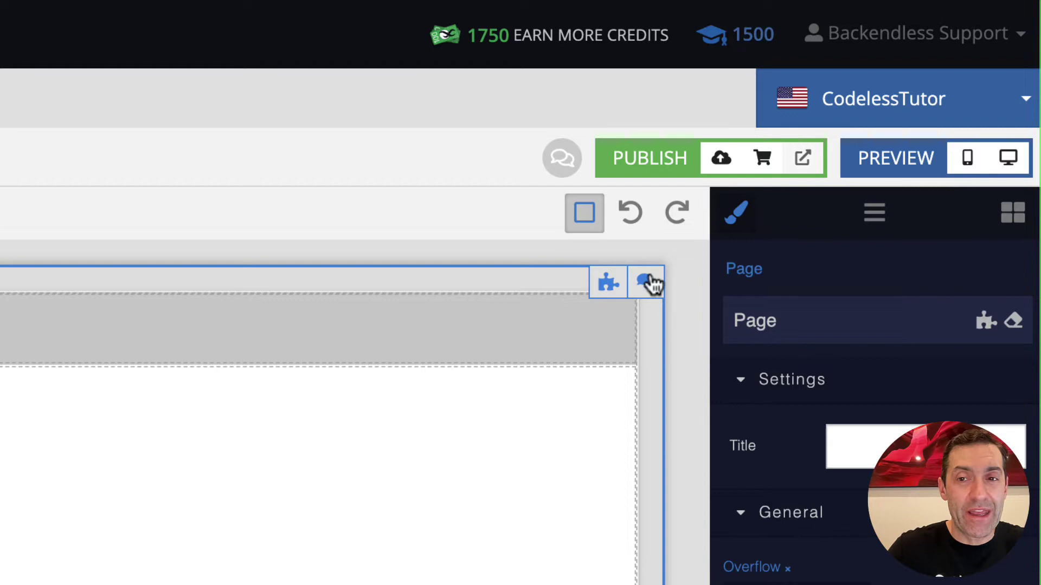
# - Add an empty On Page Enter handler in the Page's logic and reposition its block
pyautogui.click(604, 286)
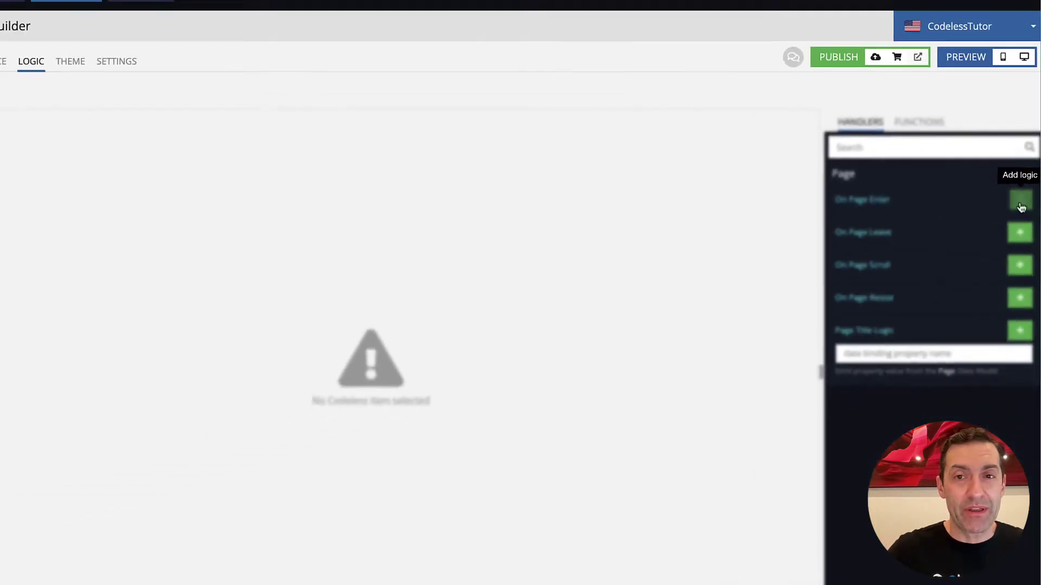
pyautogui.click(1022, 204)
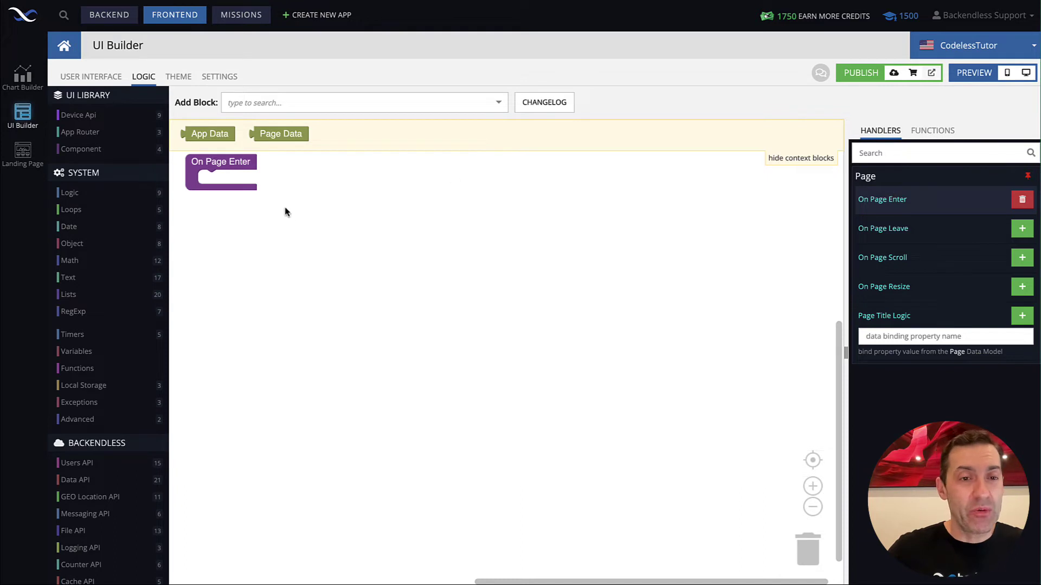
pyautogui.moveTo(285, 216); pyautogui.dragTo(311, 235)
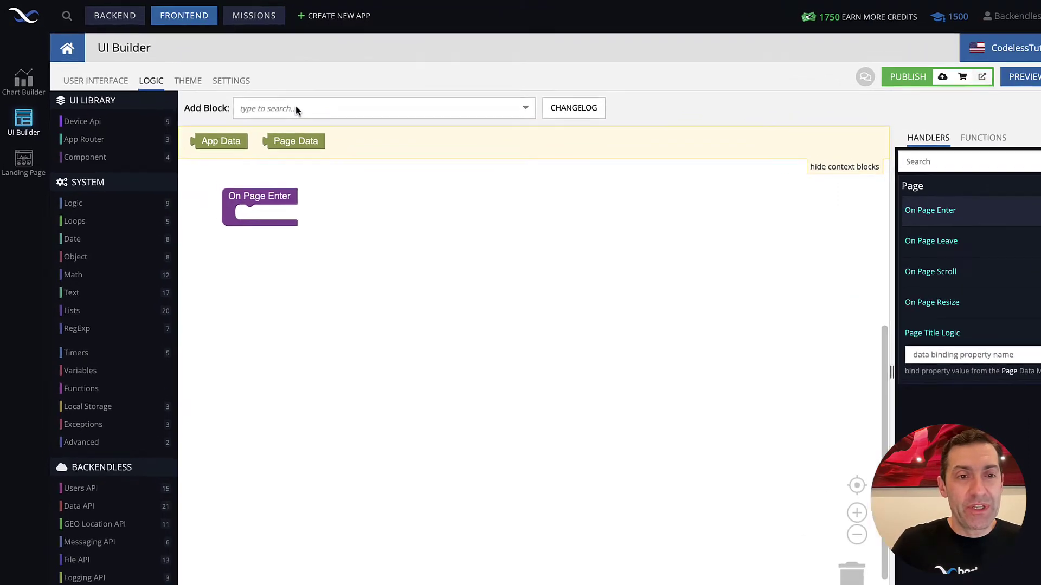
# - Snap a Text Print block into On Page Enter, replacing 'abc' with 'Hello Codeless World!'
pyautogui.click(274, 102)
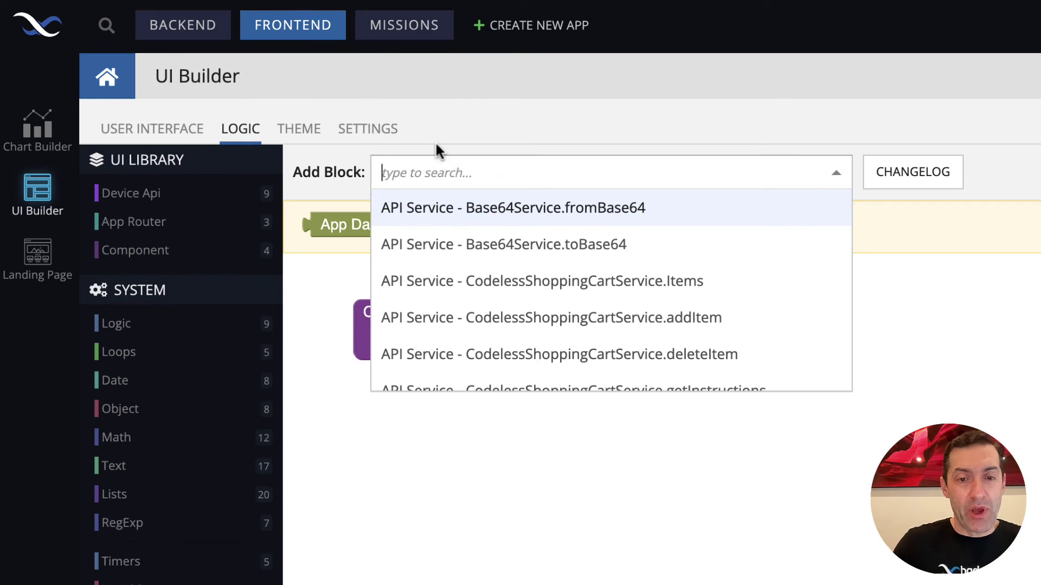
pyautogui.write('print')
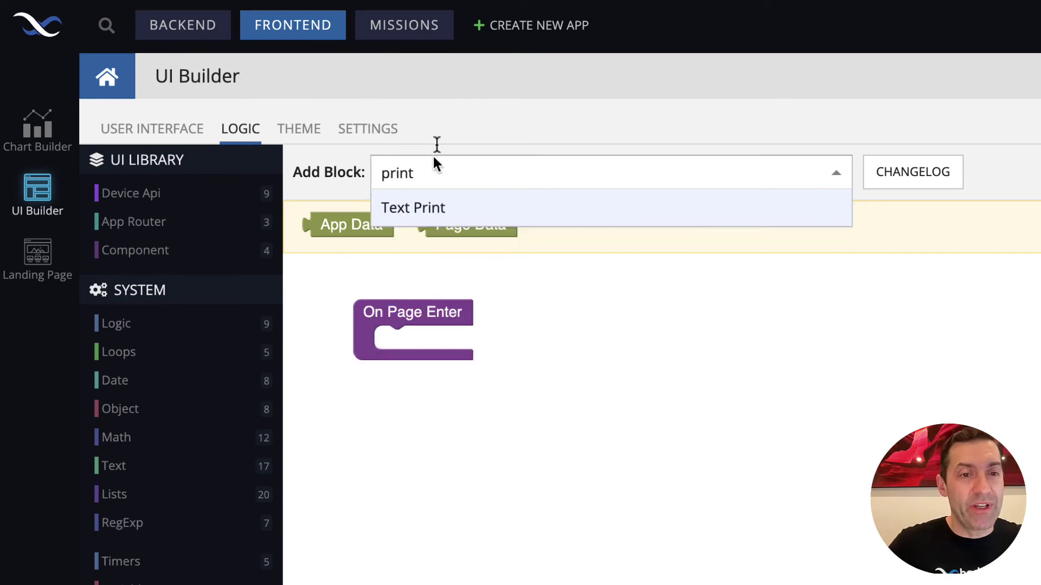
pyautogui.click(424, 206)
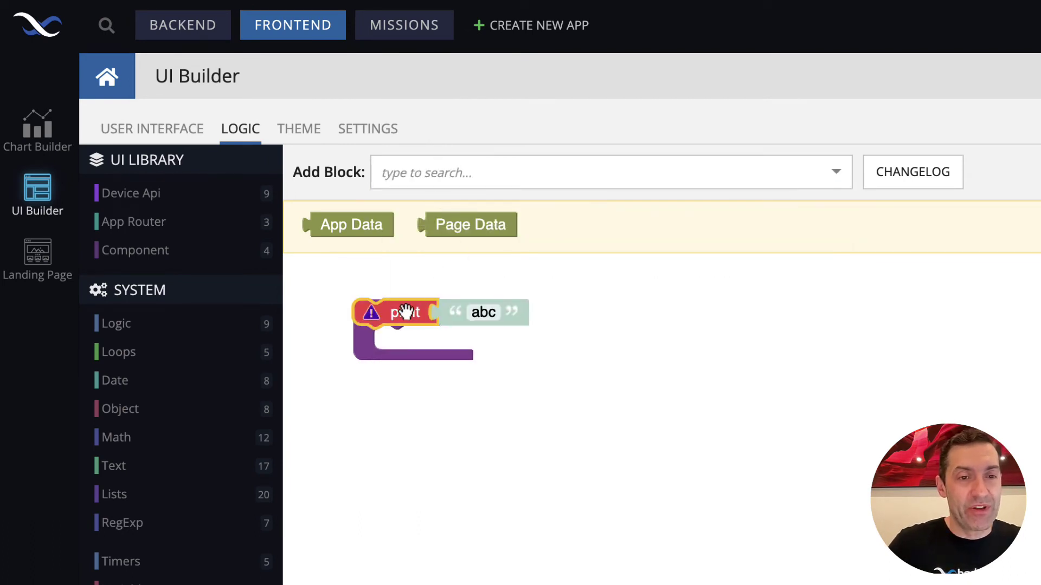
pyautogui.moveTo(406, 312)
pyautogui.mouseDown()
pyautogui.moveTo(899, 395)
pyautogui.moveTo(423, 346)
pyautogui.mouseUp()
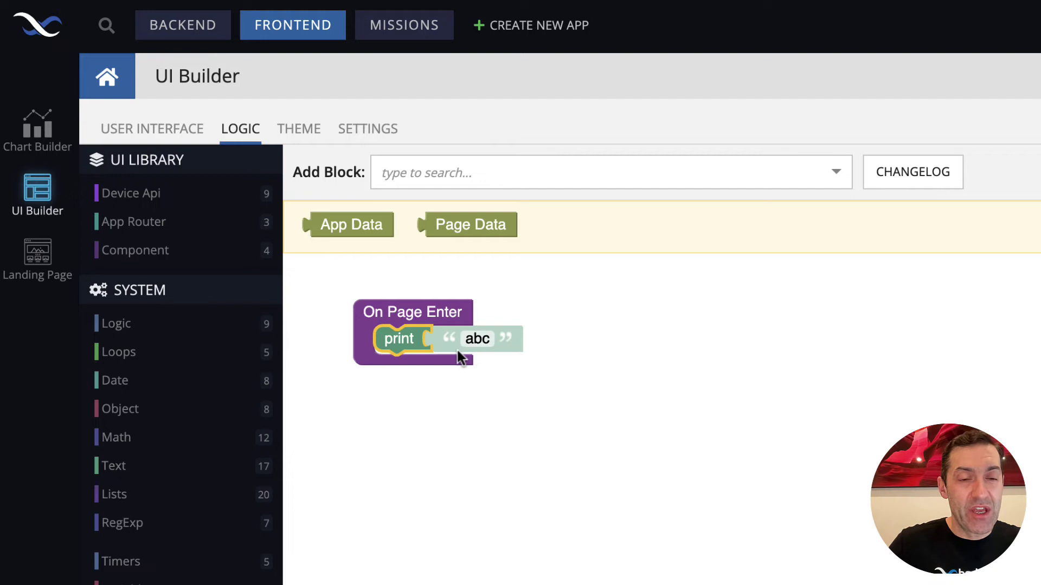
pyautogui.click(548, 394)
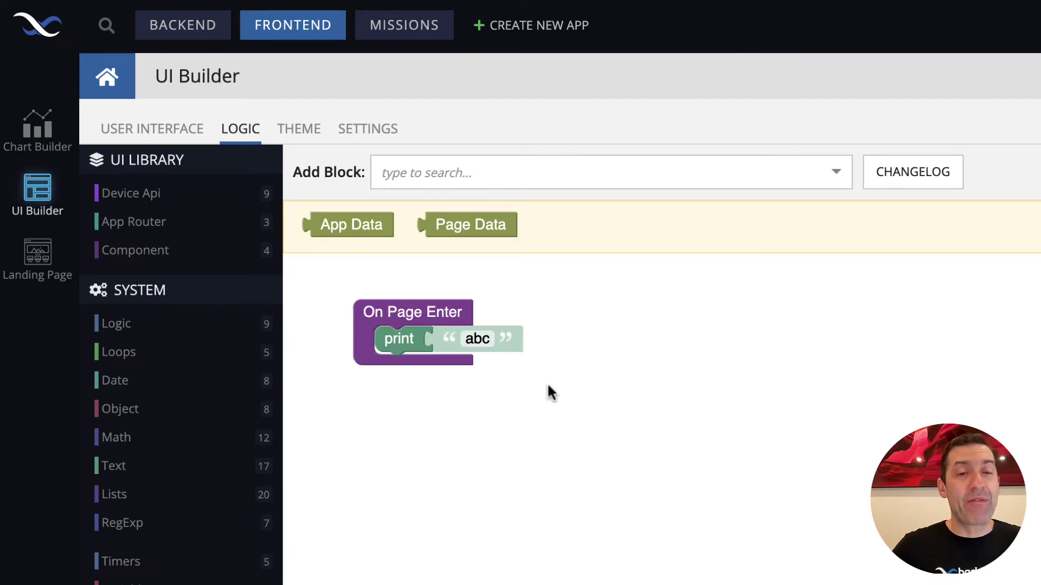
pyautogui.click(480, 340)
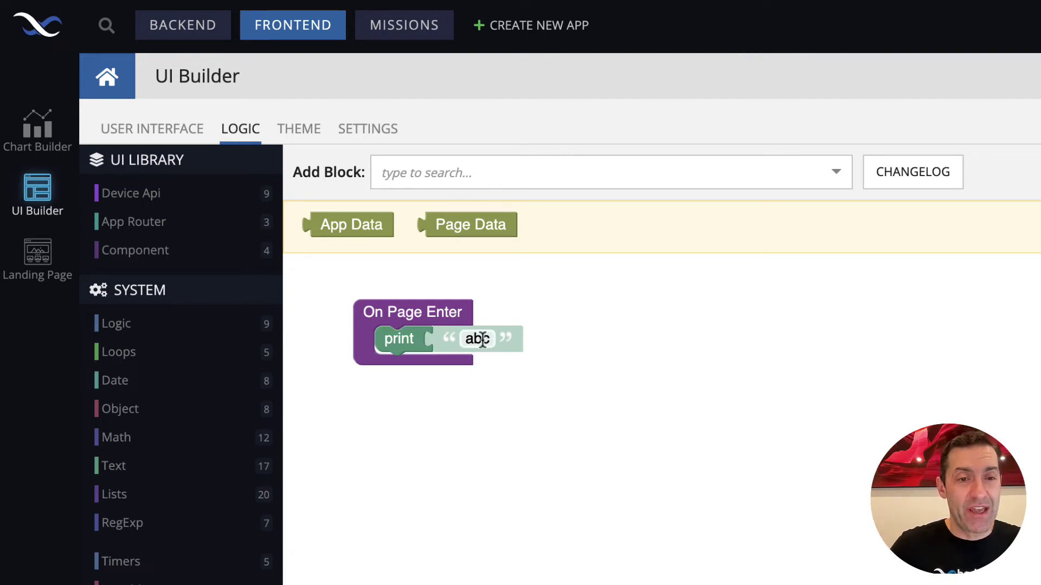
pyautogui.doubleClick(478, 339)
pyautogui.write('H')
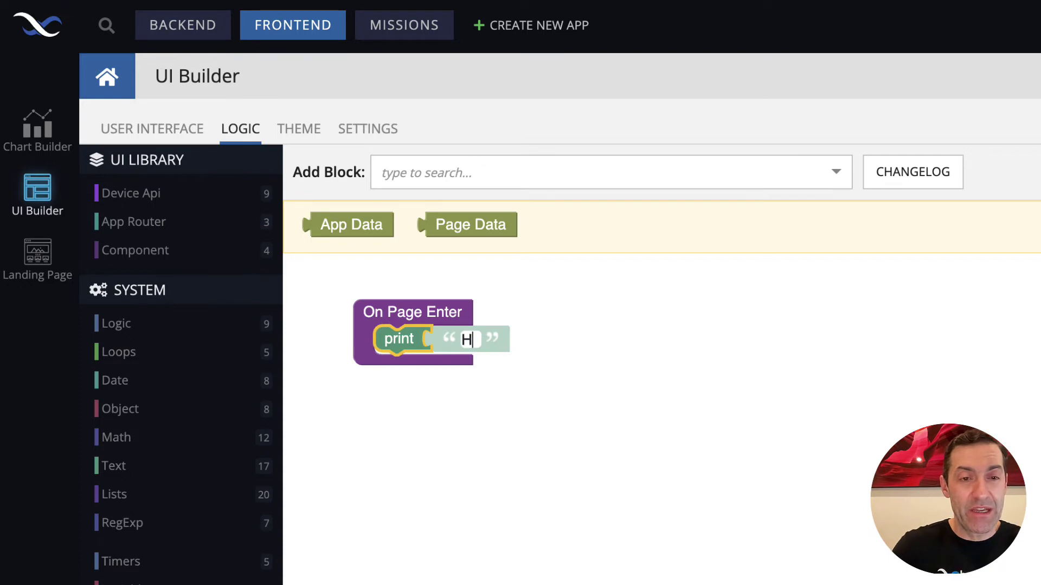
pyautogui.write('ello')
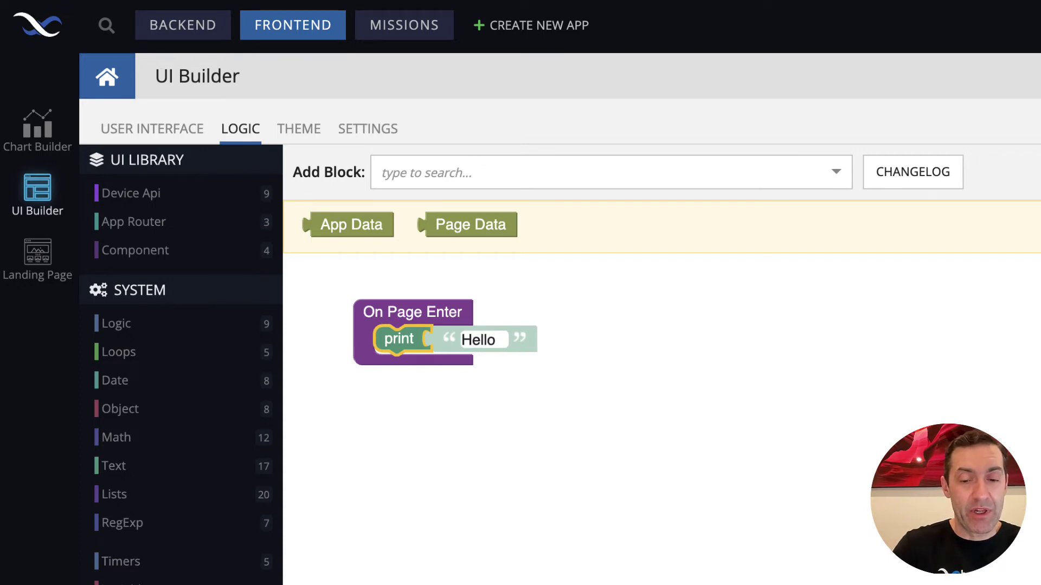
pyautogui.write('Codeles')
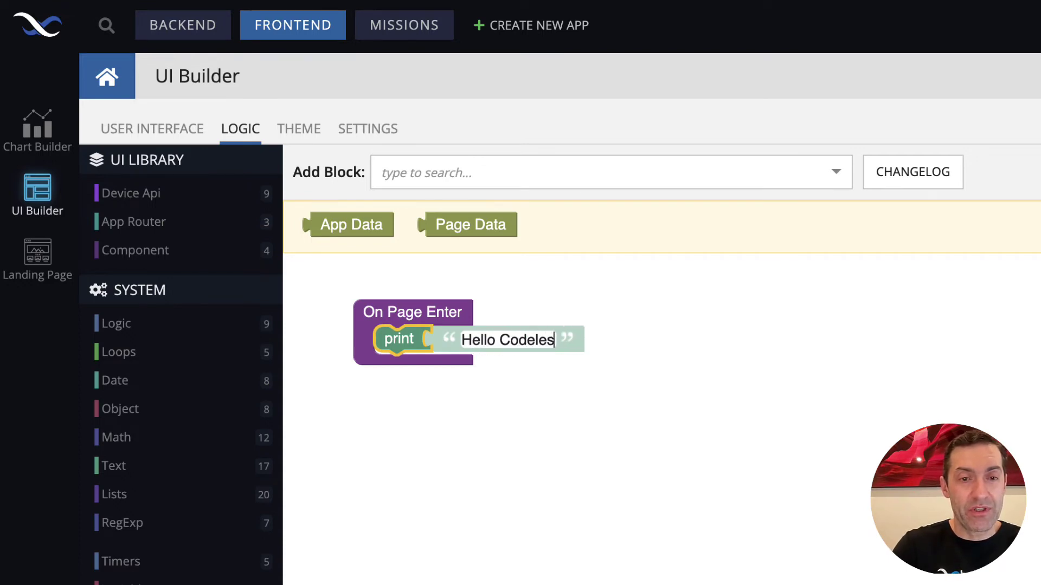
pyautogui.write('s World!')
pyautogui.click(527, 417)
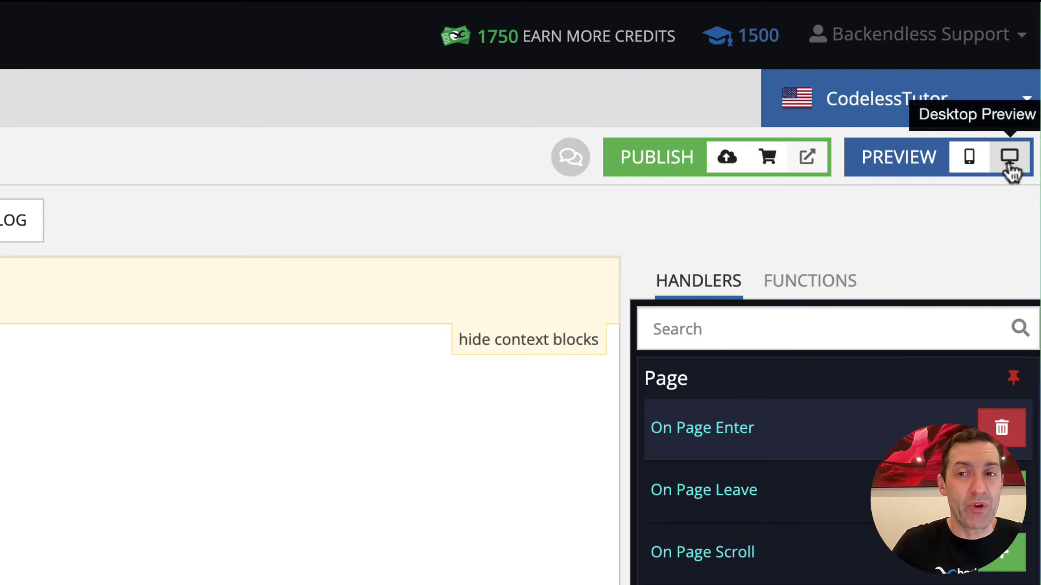
# - Launch the desktop preview and arrange its smaller Chrome window beside the builder
pyautogui.click(1010, 158)
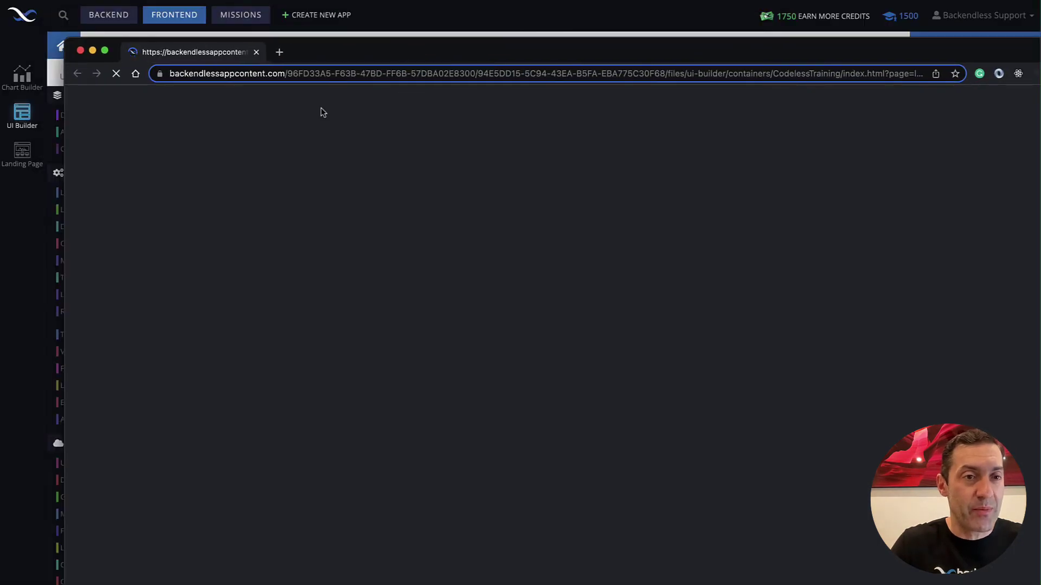
pyautogui.moveTo(71, 41); pyautogui.dragTo(557, 53)
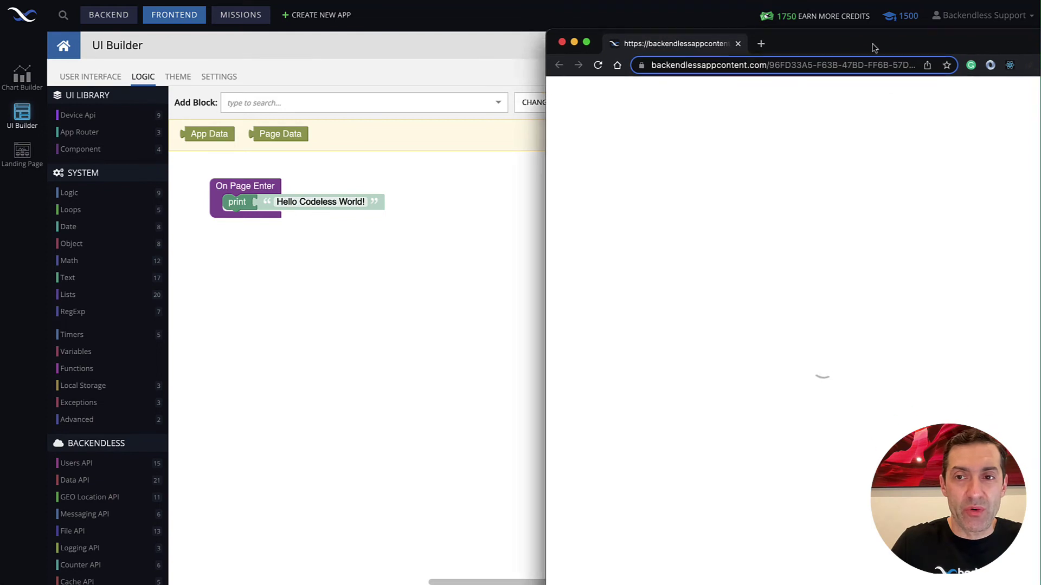
pyautogui.moveTo(877, 61); pyautogui.dragTo(628, 16)
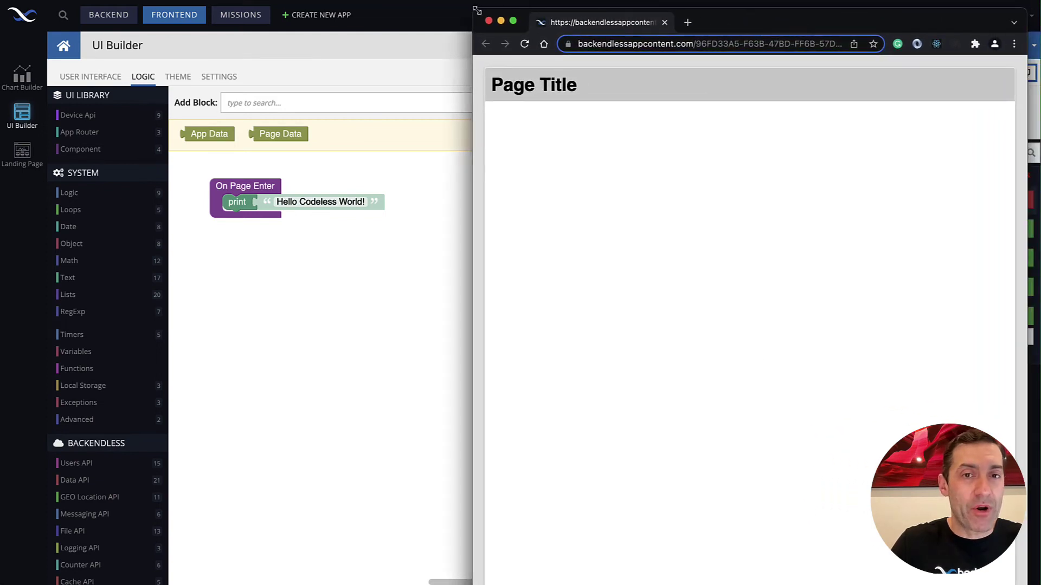
pyautogui.moveTo(475, 10); pyautogui.dragTo(543, 57)
pyautogui.moveTo(801, 73); pyautogui.dragTo(826, 26)
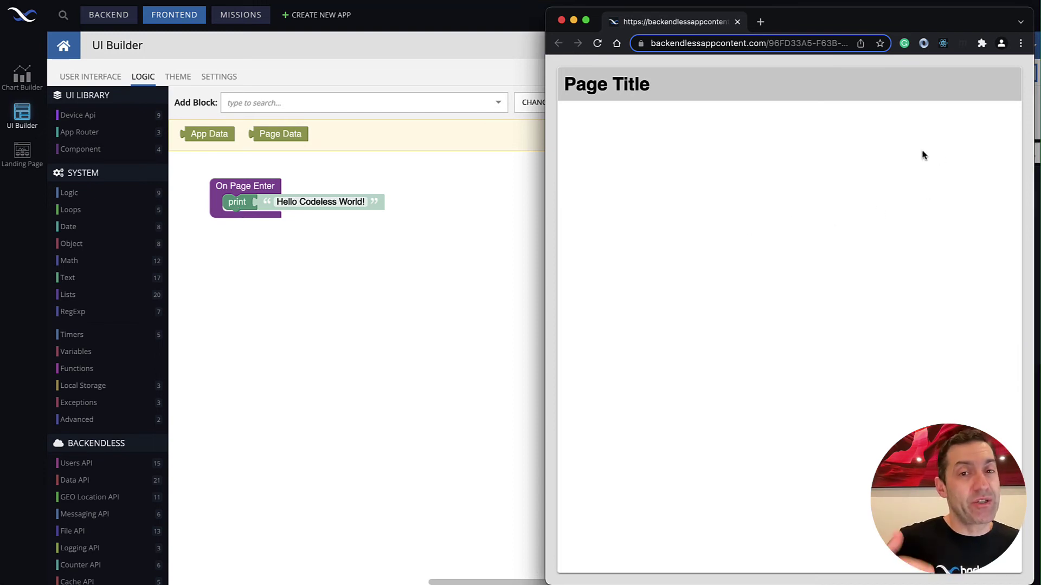
# - Open Chrome DevTools on the preview page via Inspect and show the Console
pyautogui.rightClick(887, 137)
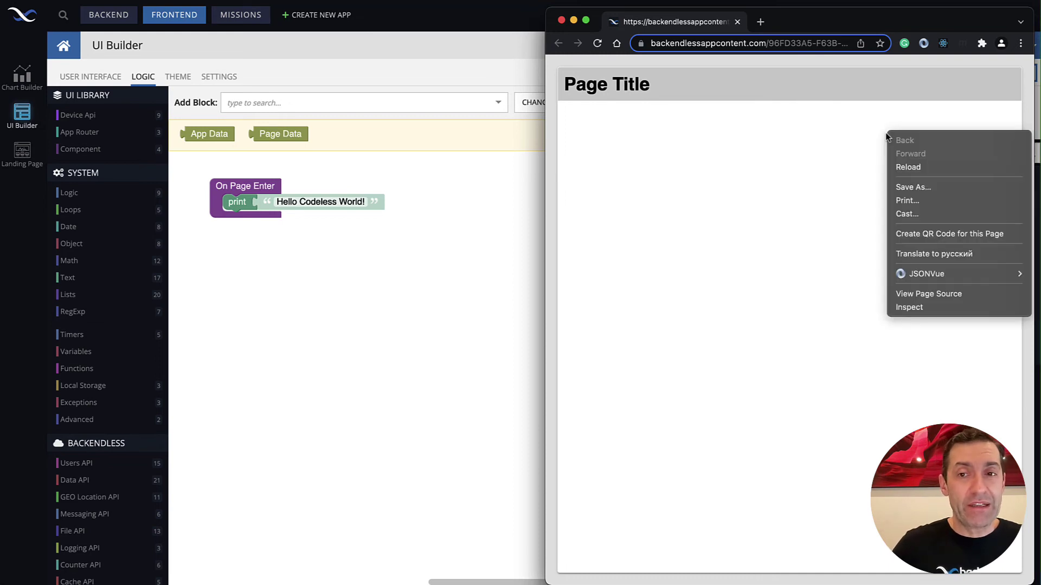
pyautogui.click(751, 110)
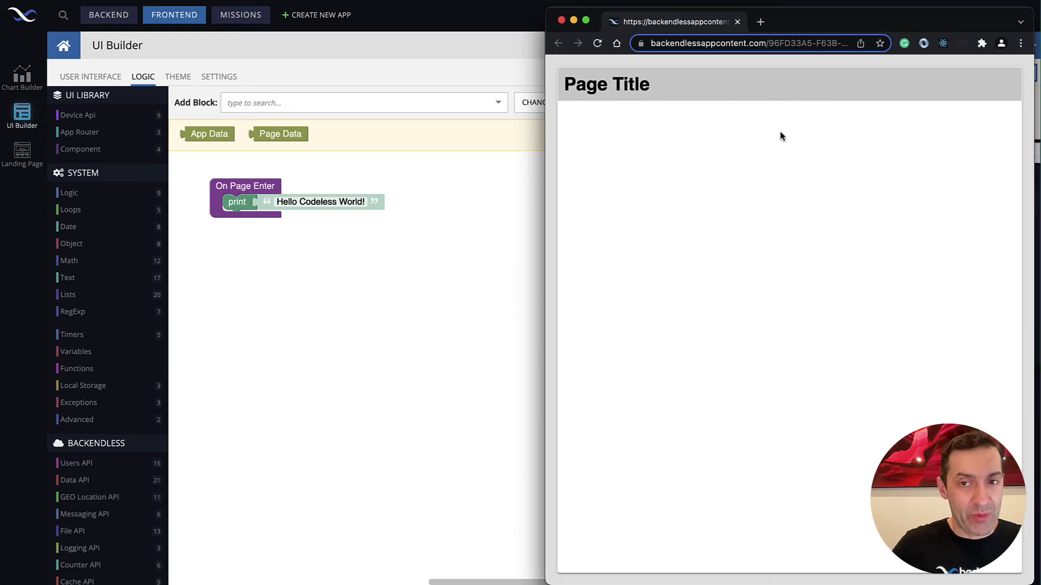
pyautogui.rightClick(819, 145)
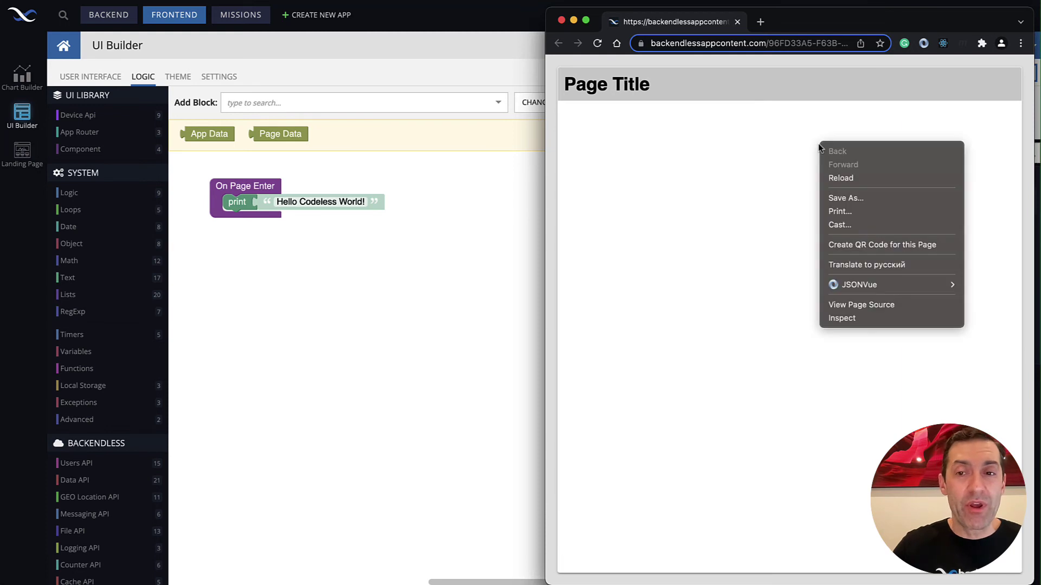
pyautogui.click(851, 320)
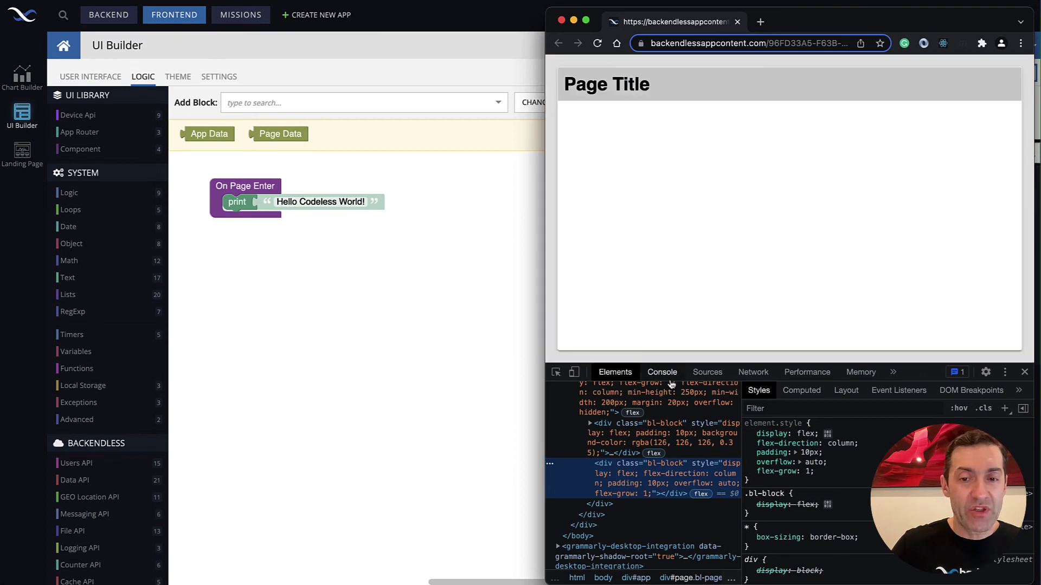
pyautogui.click(662, 373)
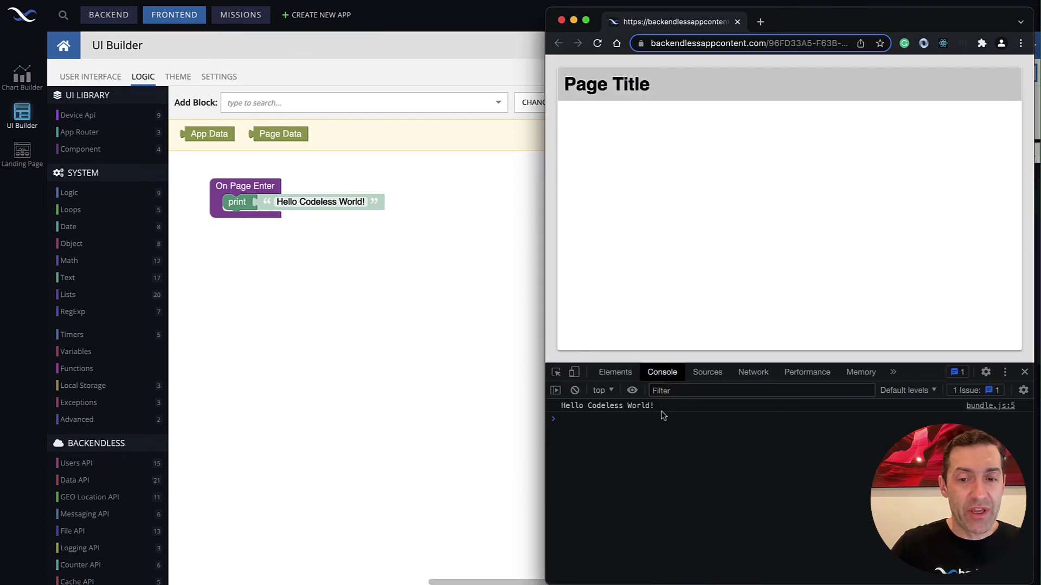
# - Highlight the logged 'Hello Codeless World!' message in the console
pyautogui.moveTo(657, 407); pyautogui.dragTo(559, 408)
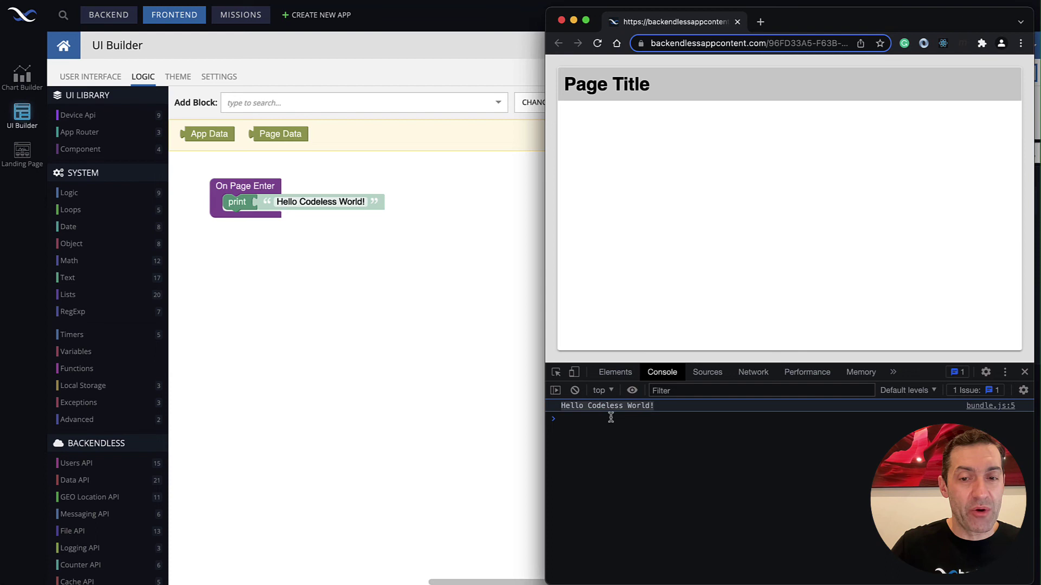
pyautogui.click(665, 428)
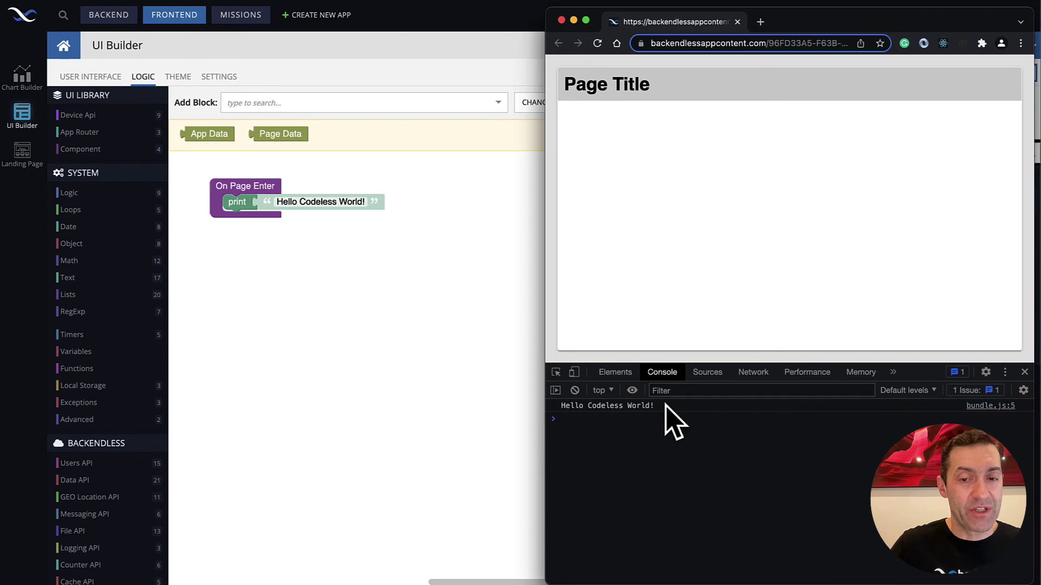
pyautogui.moveTo(665, 407); pyautogui.dragTo(561, 411)
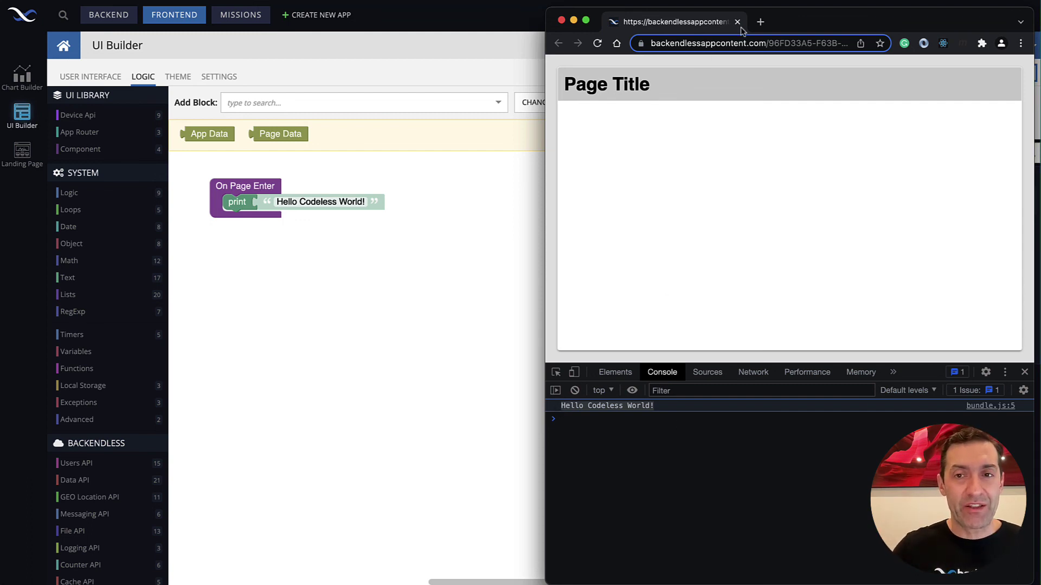
pyautogui.click(598, 43)
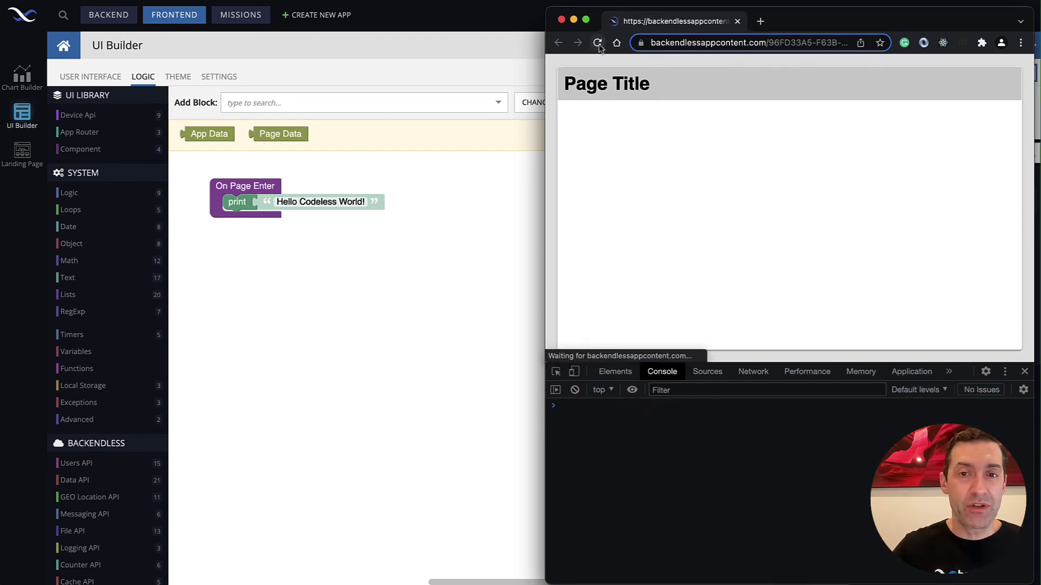